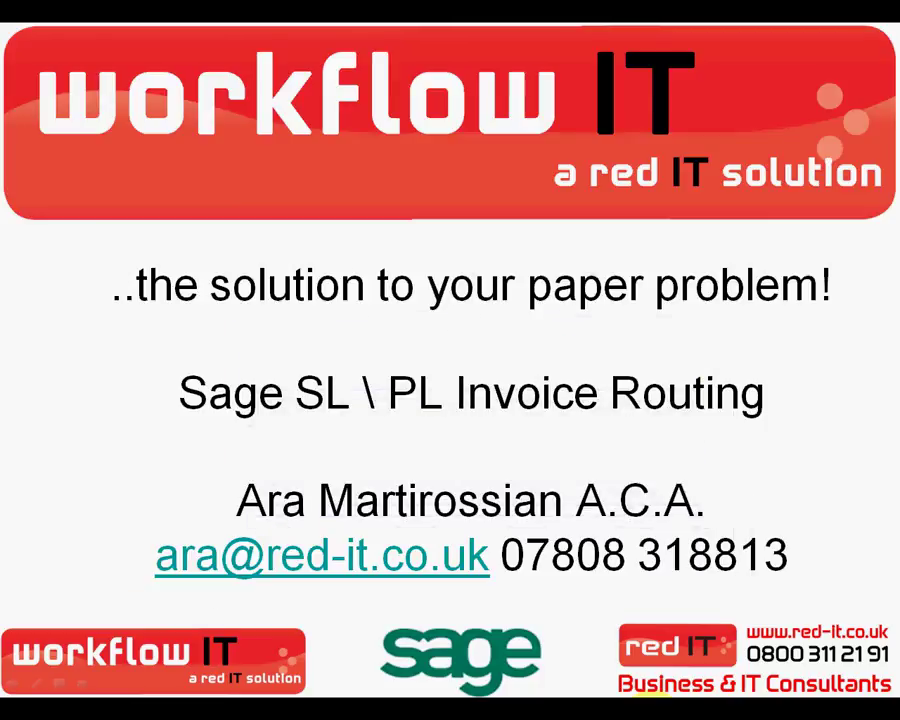
Leave the slideshow and bring forward the Sage transaction detail for supplier KUD01
key("alt+Tab")
key("alt+Tab")
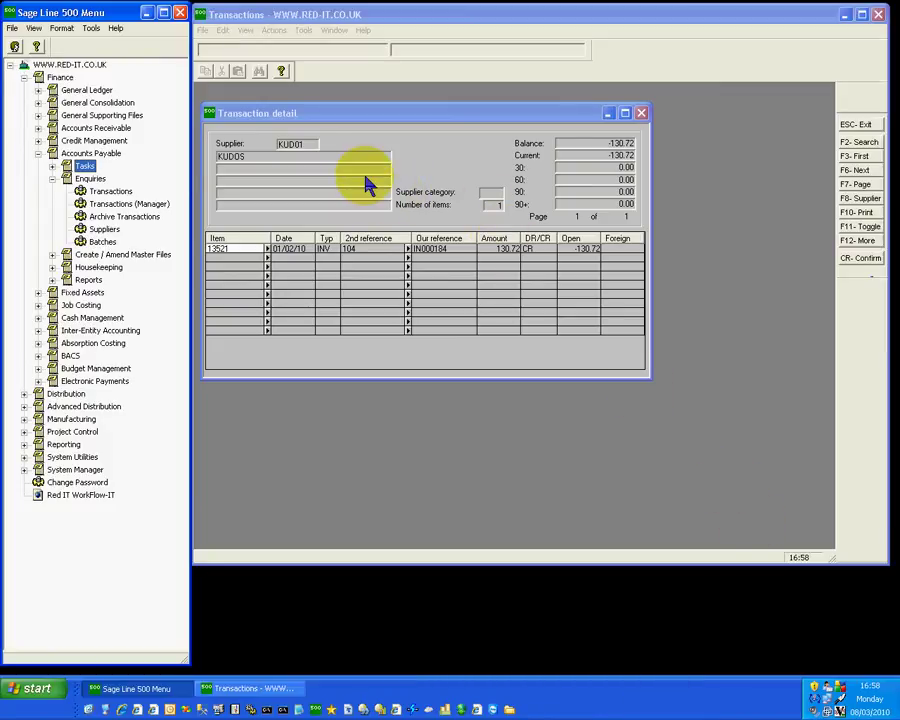
left_click(327, 118)
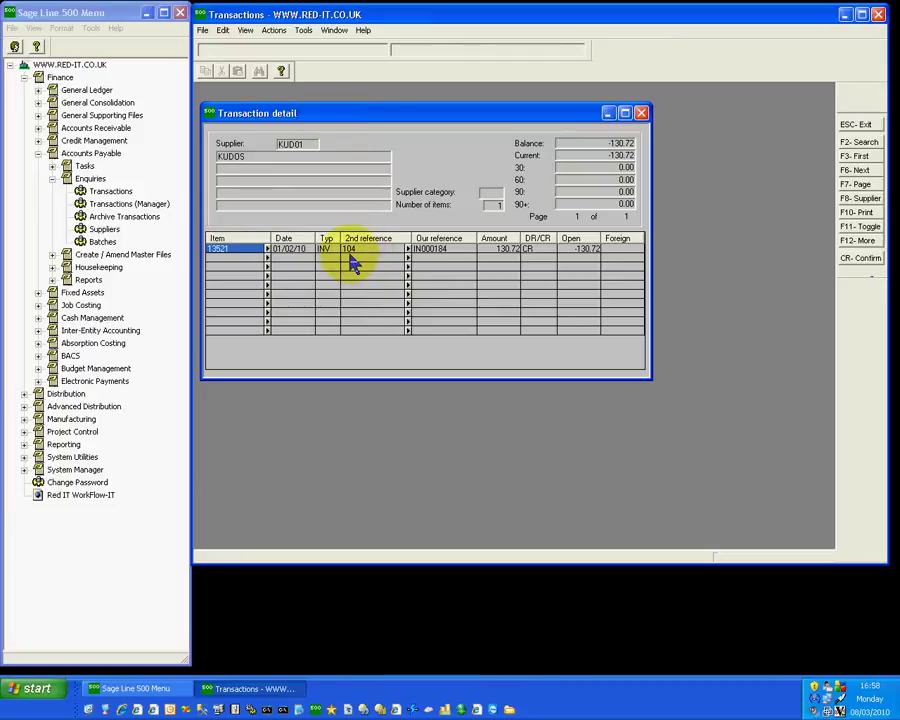
Launch the Red IT WorkFlow-IT add-on from the Sage Line 500 menu tree
left_click(90, 495)
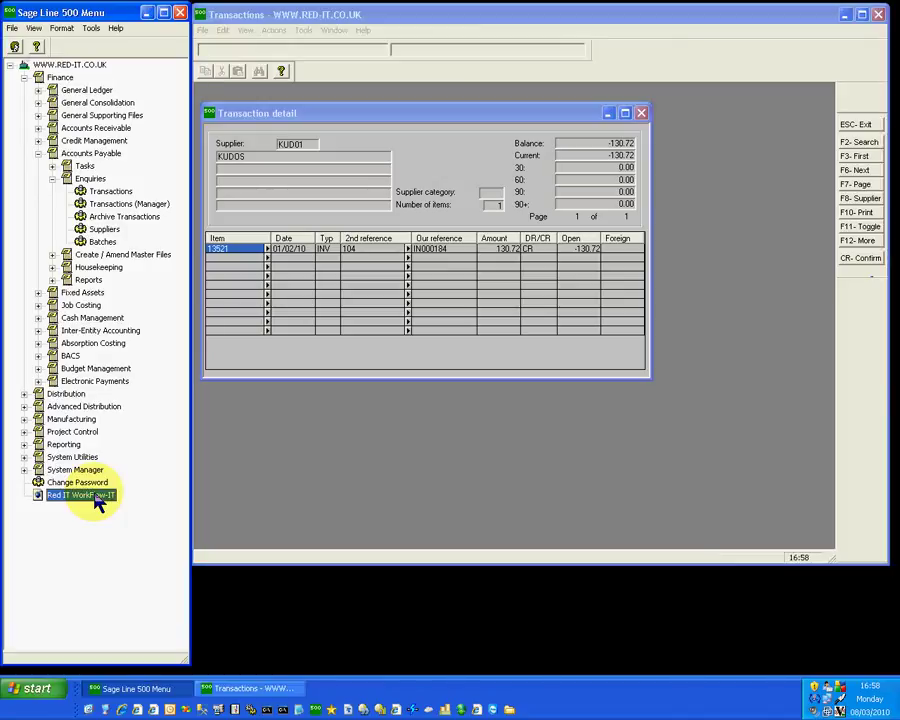
double_click(97, 500)
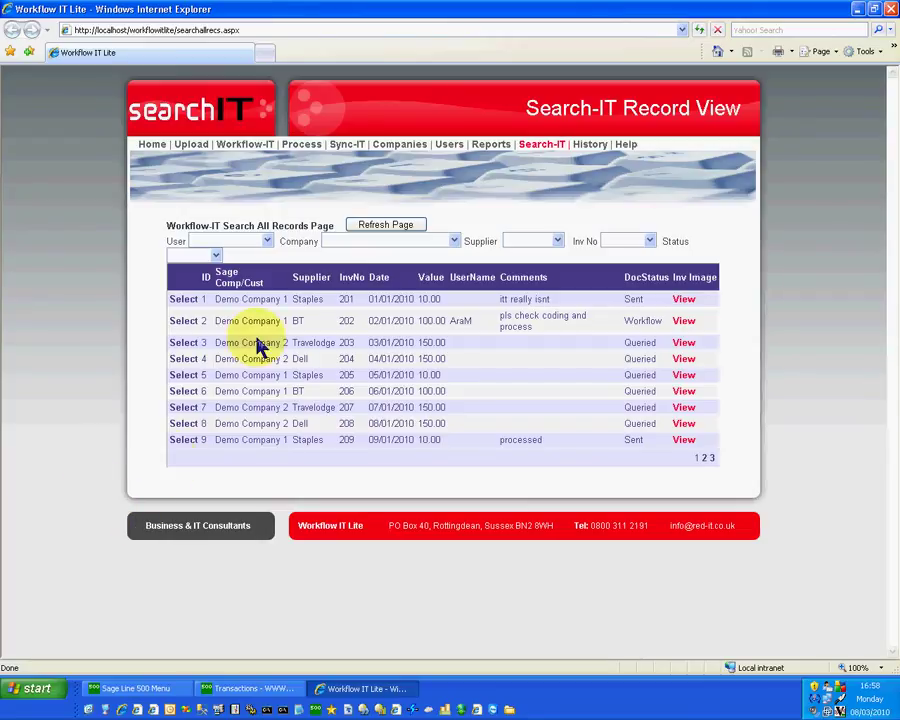
Visit the Home and Upload Records pages, then go to the Workflow-IT record view
left_click(152, 145)
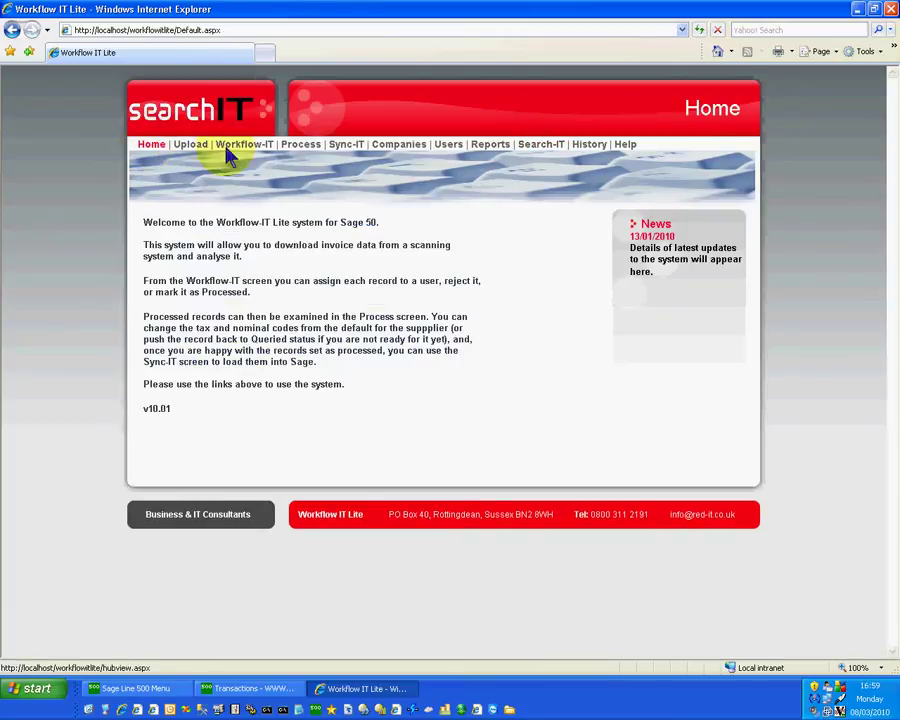
left_click(194, 150)
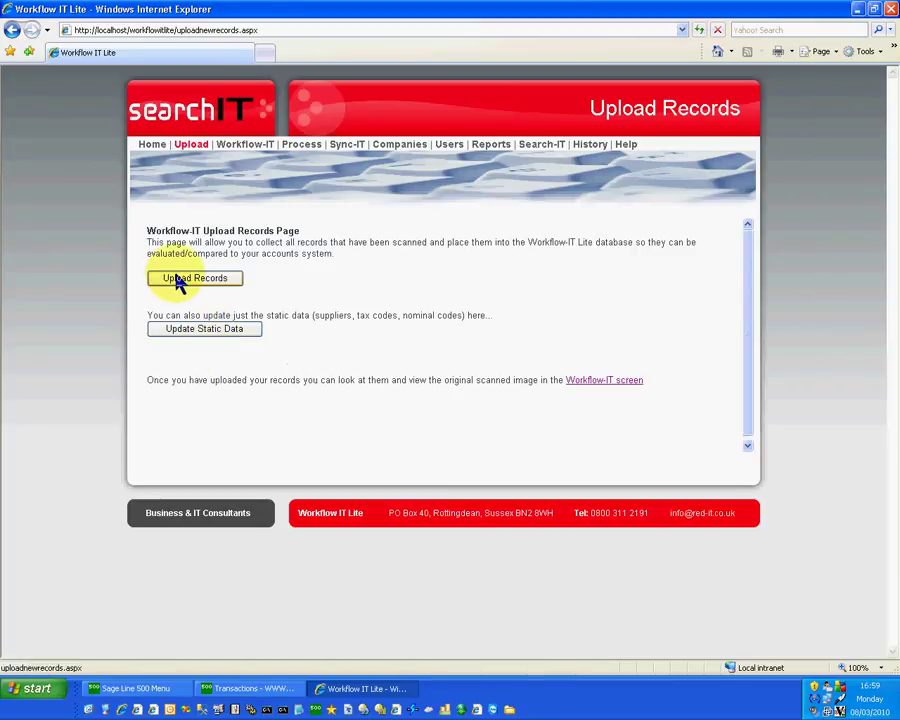
left_click(255, 147)
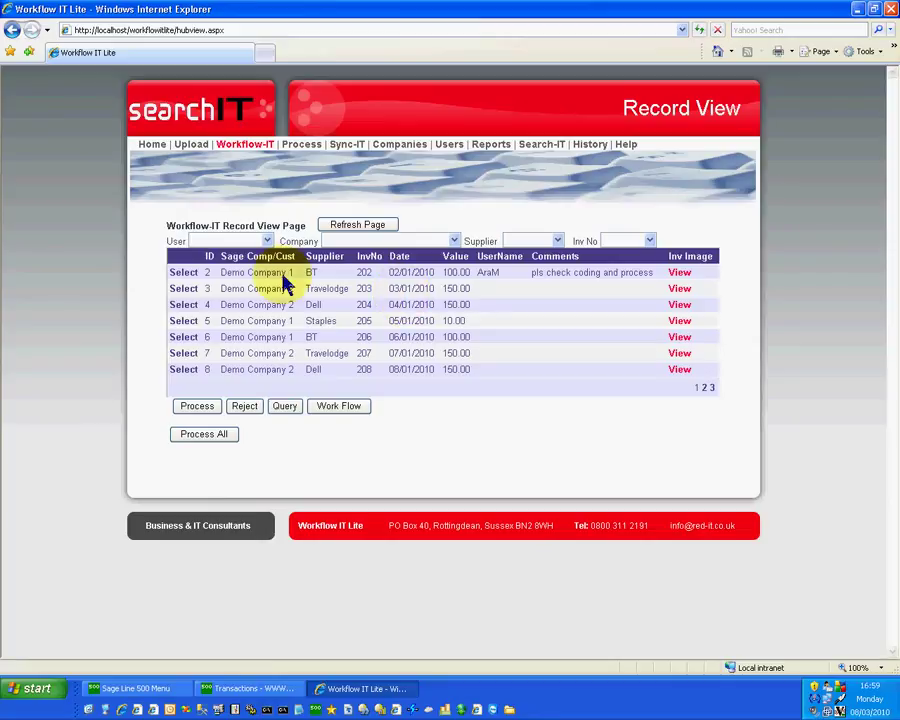
Browse the Company, Supplier and Inv No filters, then start routing Travelodge invoice 203
left_click(454, 241)
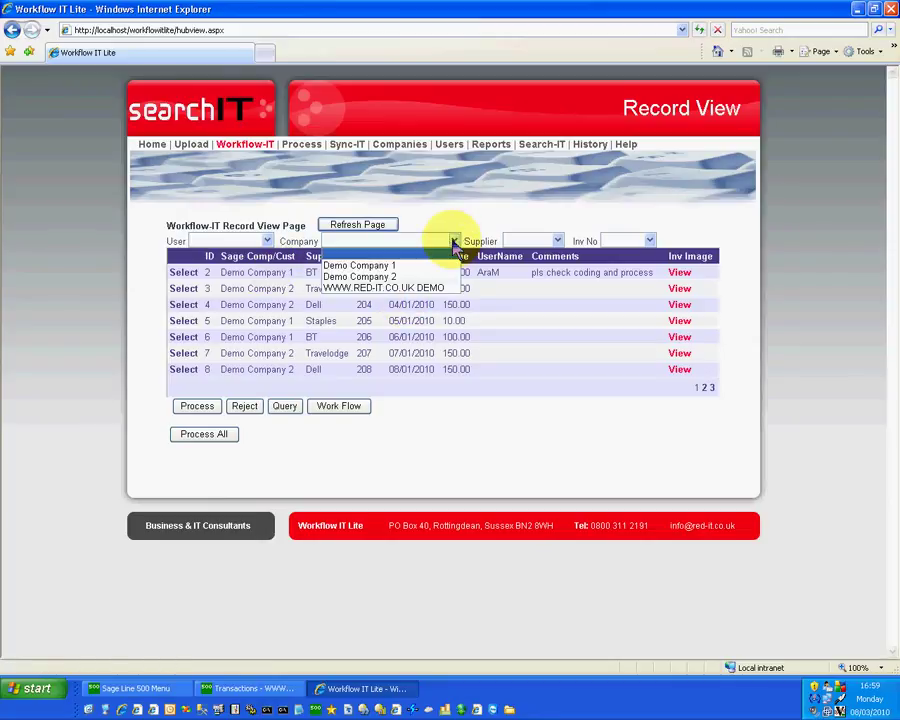
left_click(454, 241)
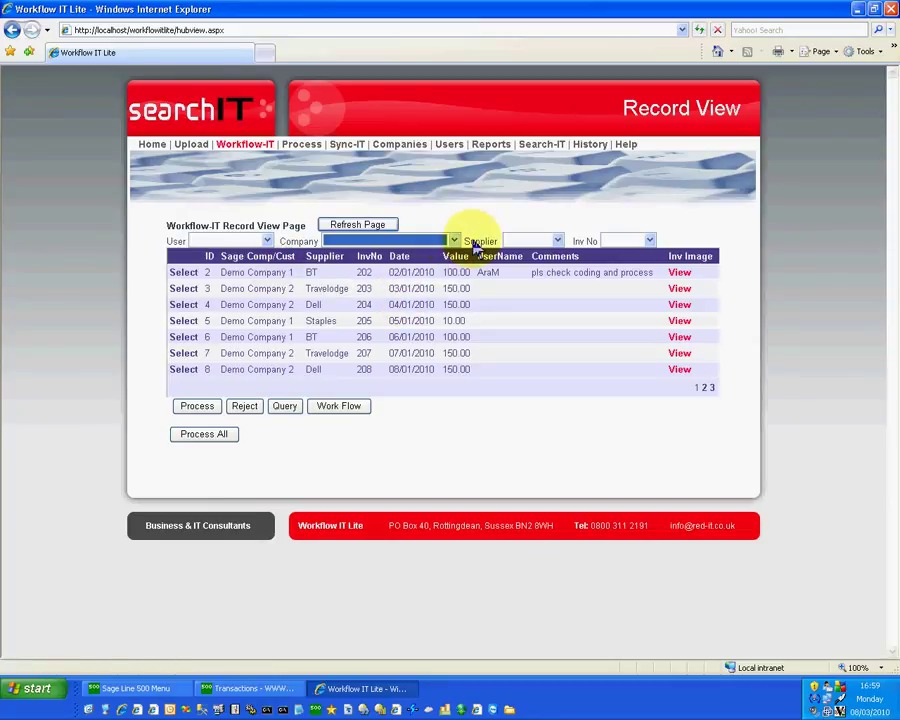
left_click(557, 241)
left_click(556, 240)
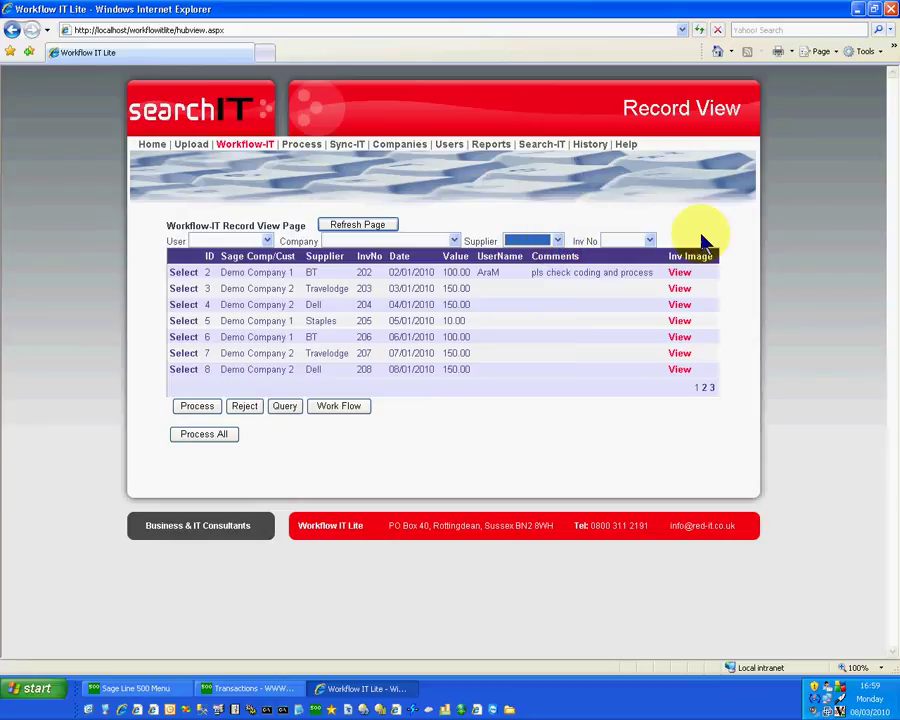
left_click(650, 241)
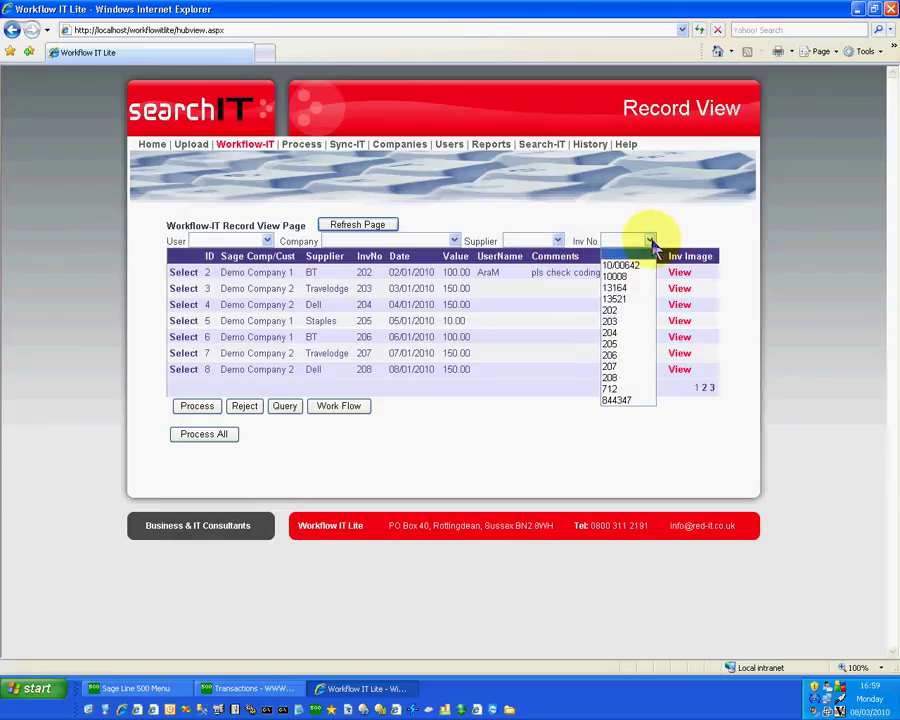
left_click(651, 244)
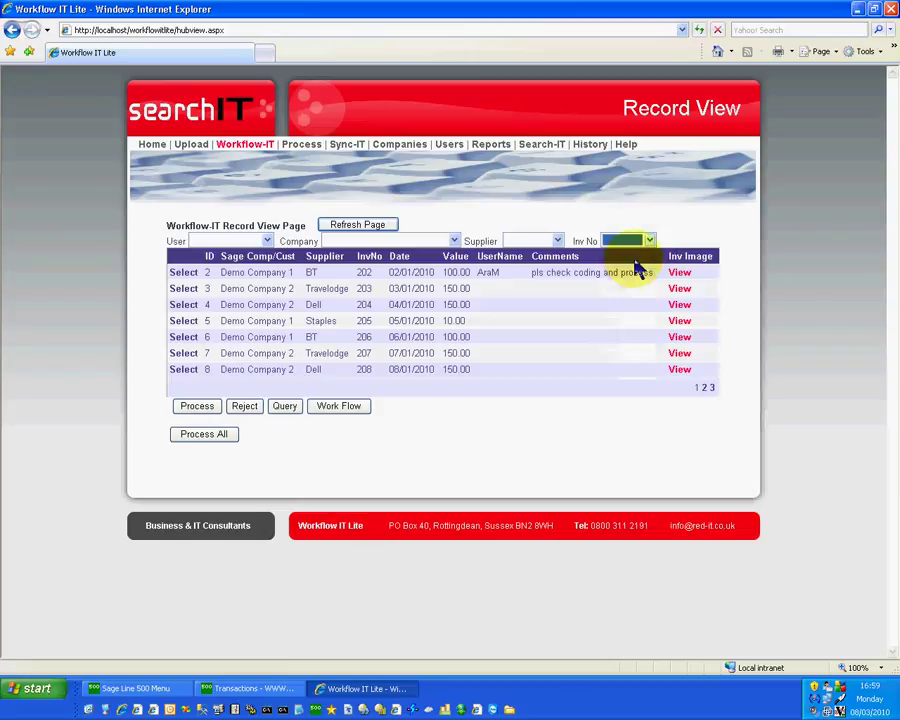
left_click(183, 289)
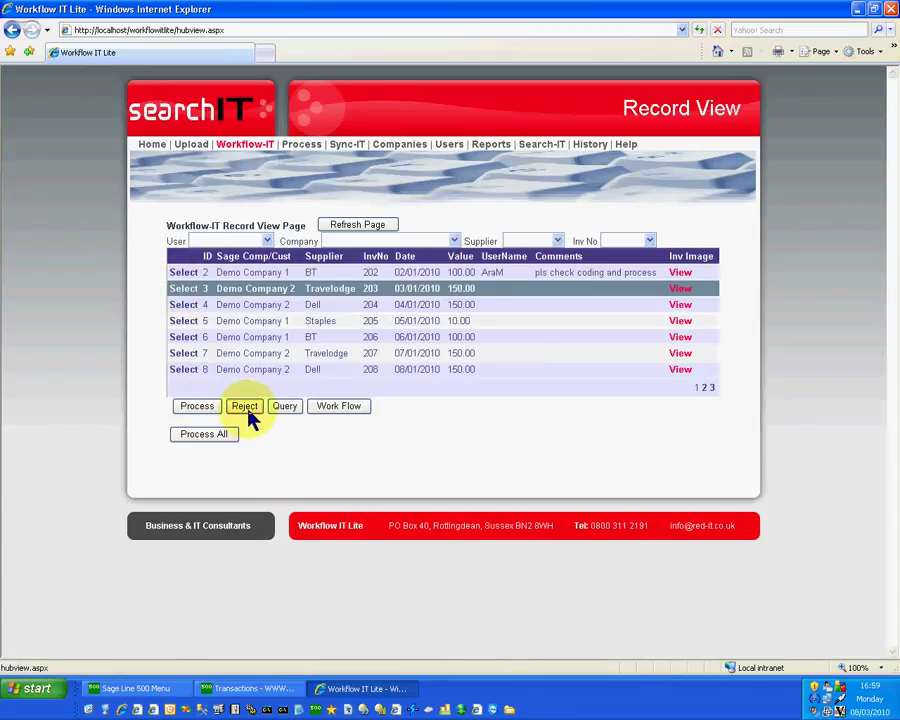
left_click(339, 409)
Assign invoice 203 to another workflow user with the comment 'pls check coding'
left_click(268, 426)
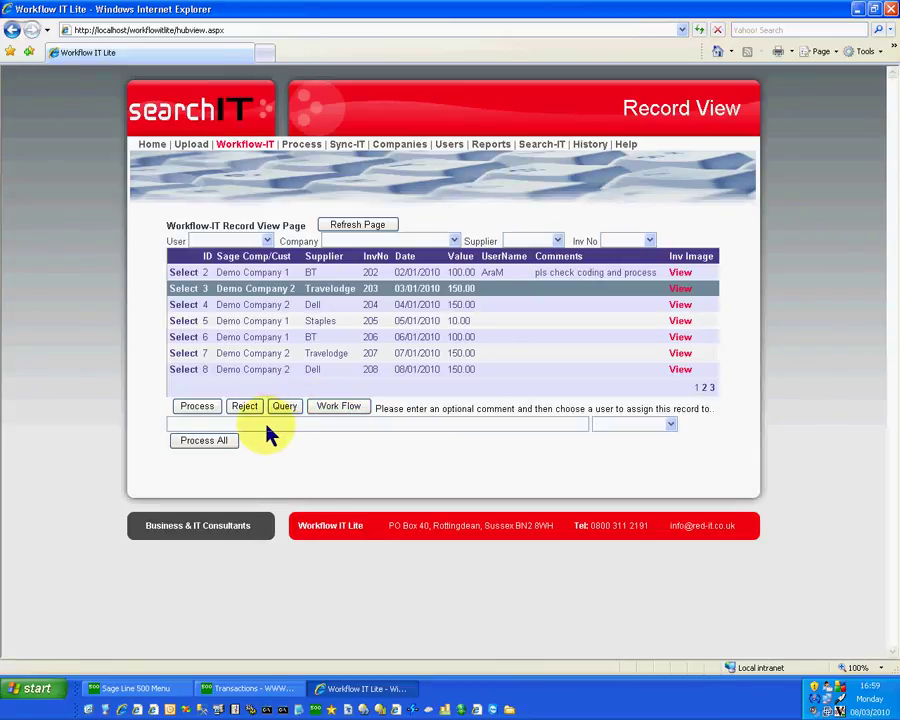
type("pls")
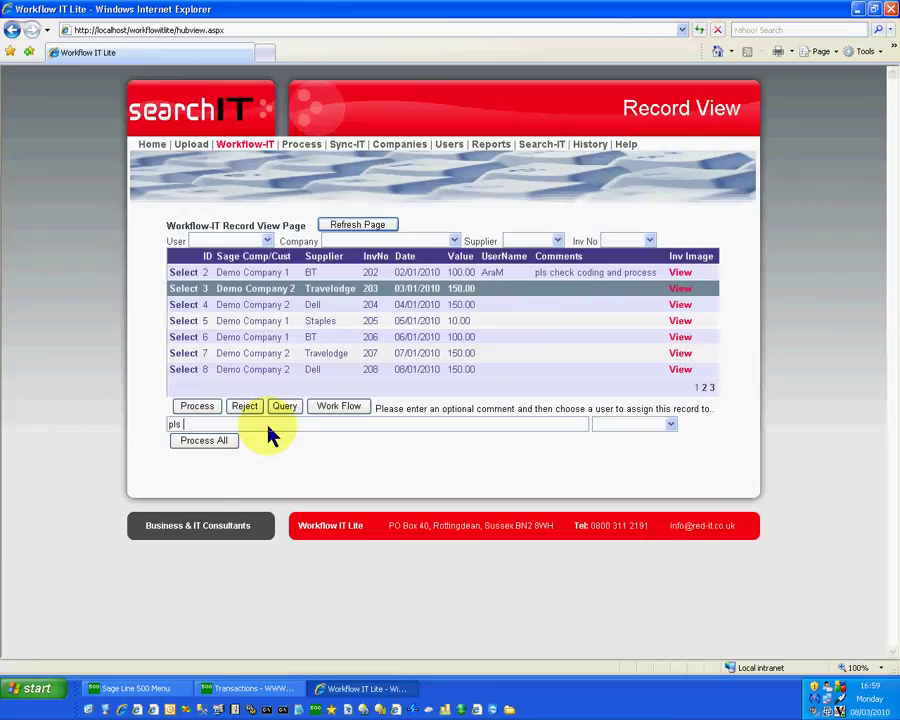
type(" check coding")
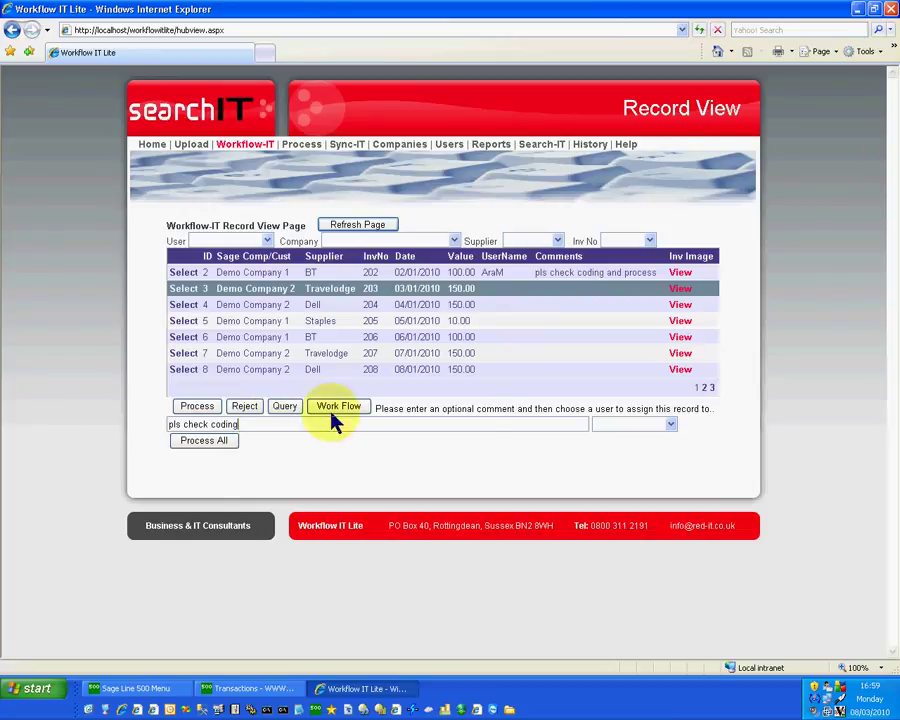
left_click(669, 426)
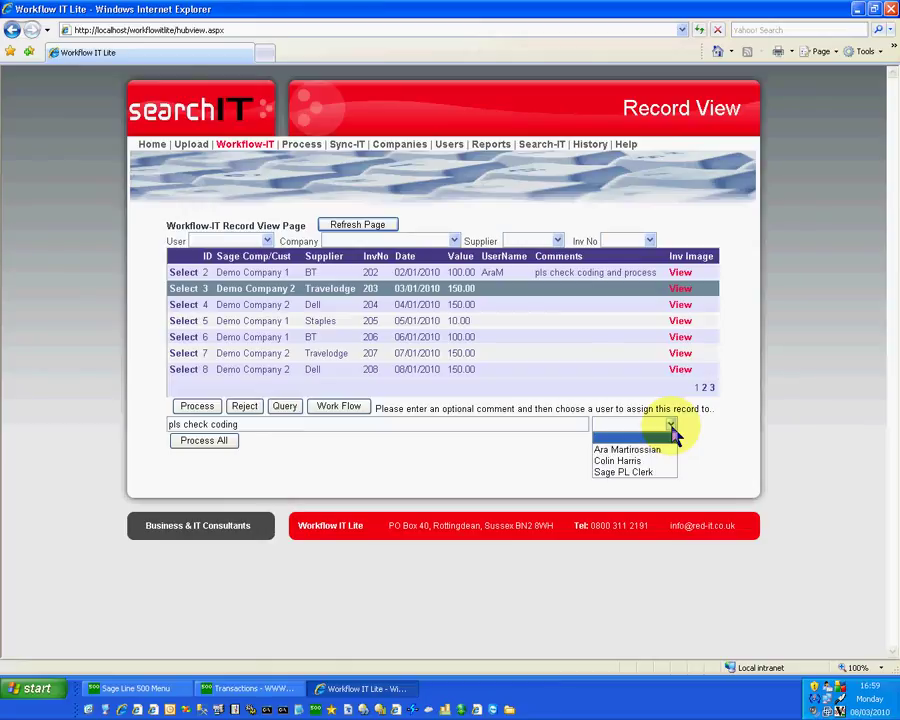
left_click(645, 463)
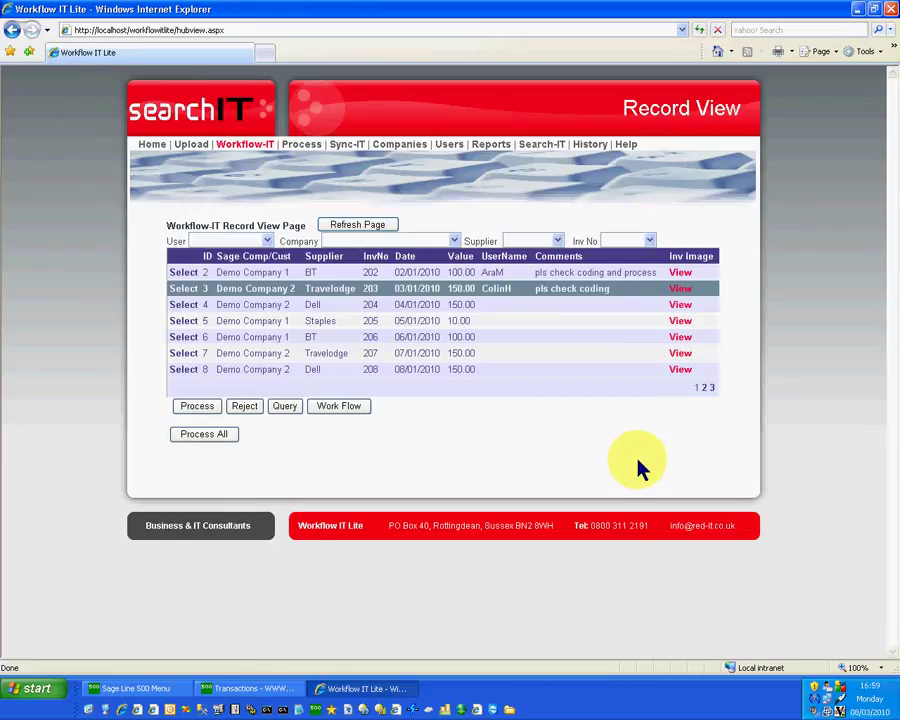
left_click(266, 241)
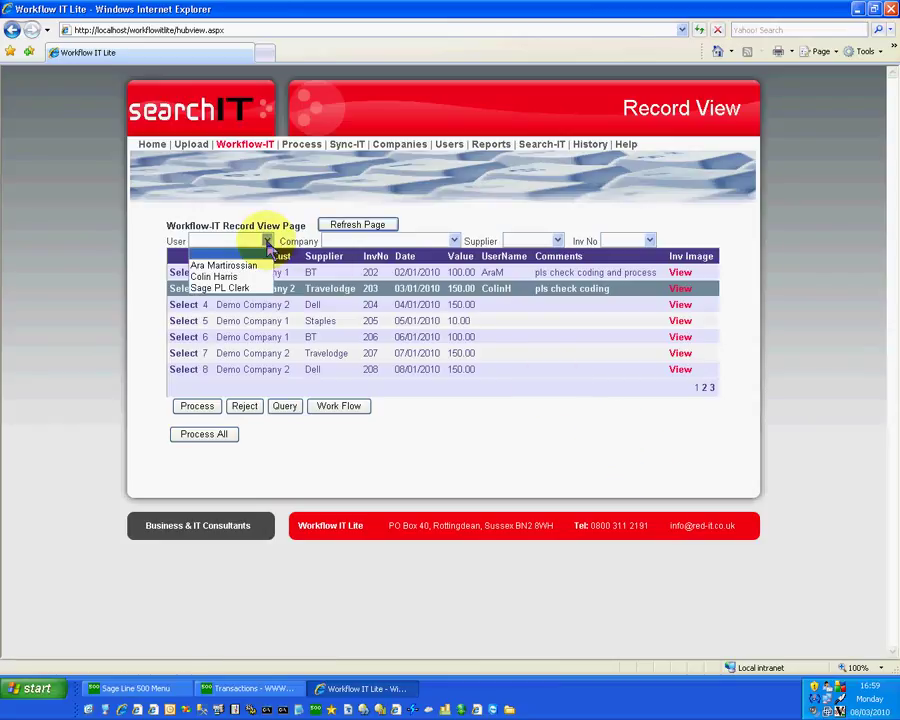
Filter the records to that user, select invoice 203 and view its scanned image
left_click(228, 277)
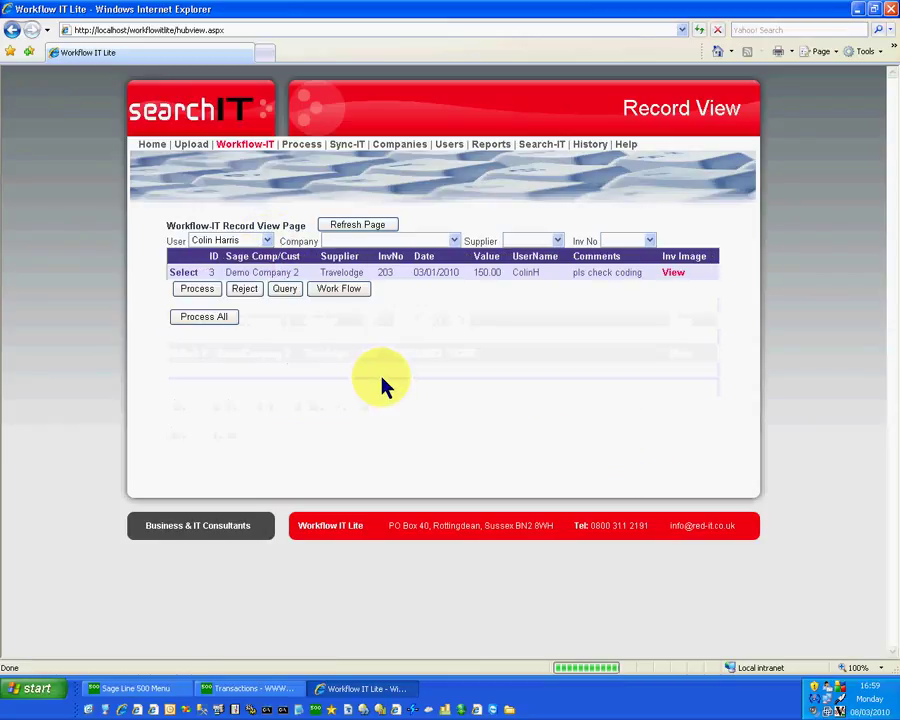
left_click(181, 274)
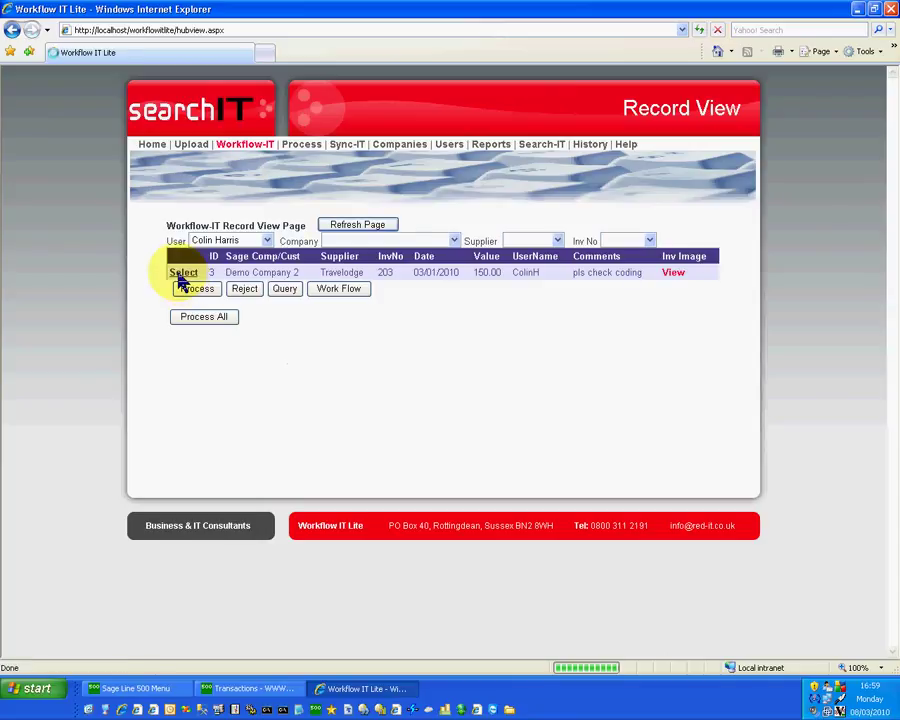
left_click(675, 274)
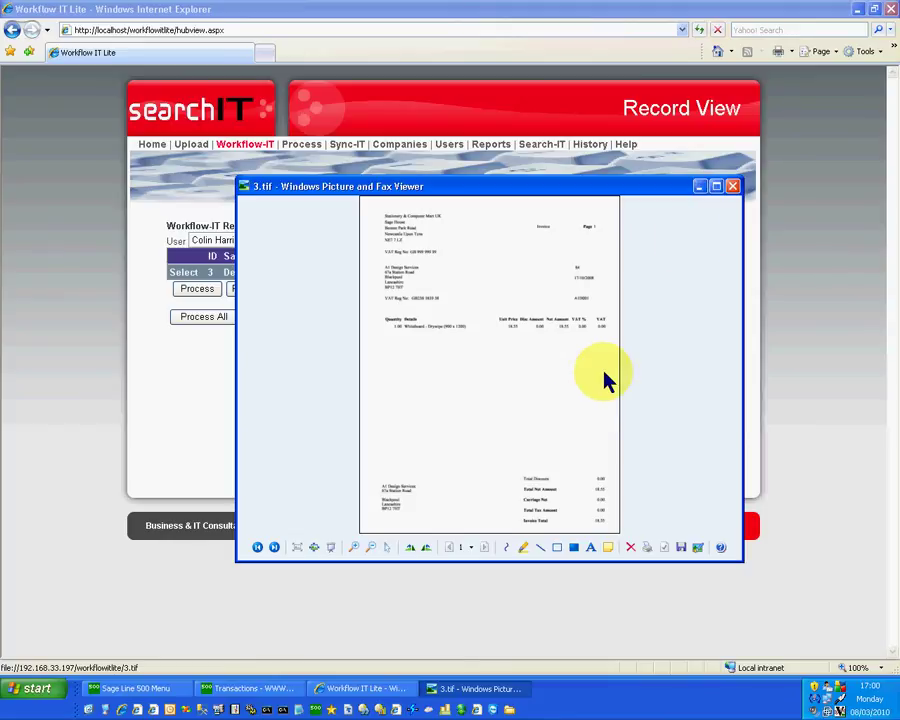
Close the scanned invoice 3.tif and reselect the invoice 203 record
left_click(733, 187)
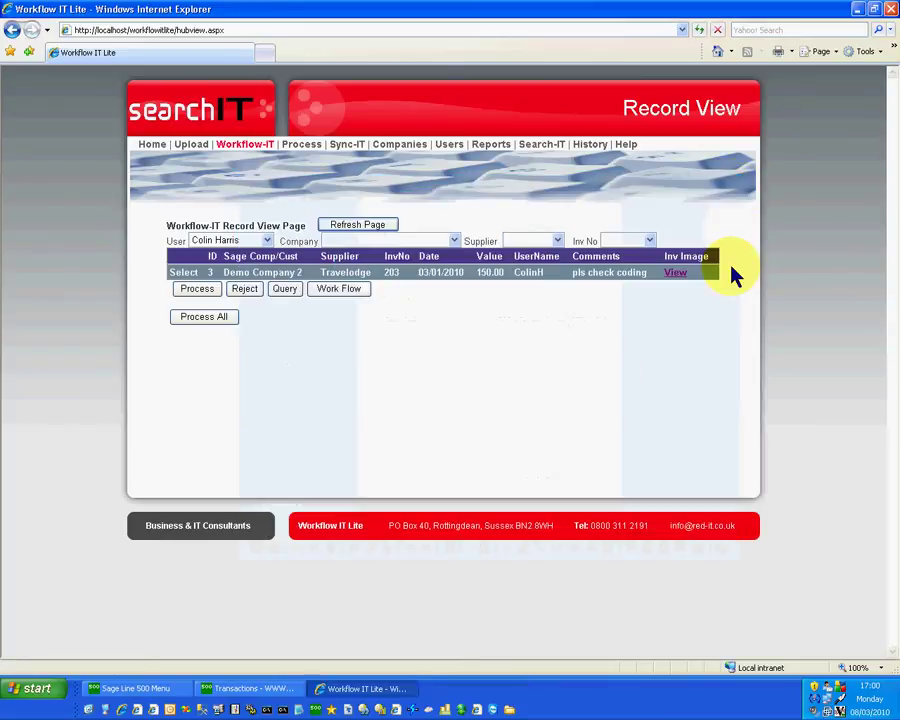
left_click(178, 274)
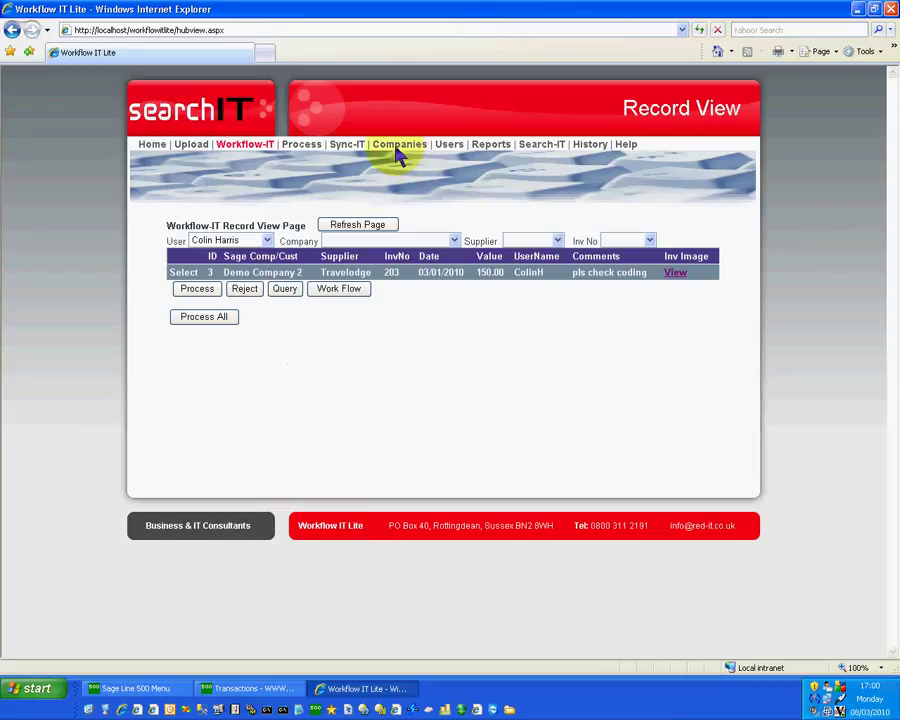
View the three workflow users on the Users page, then return to Search-IT records
left_click(450, 146)
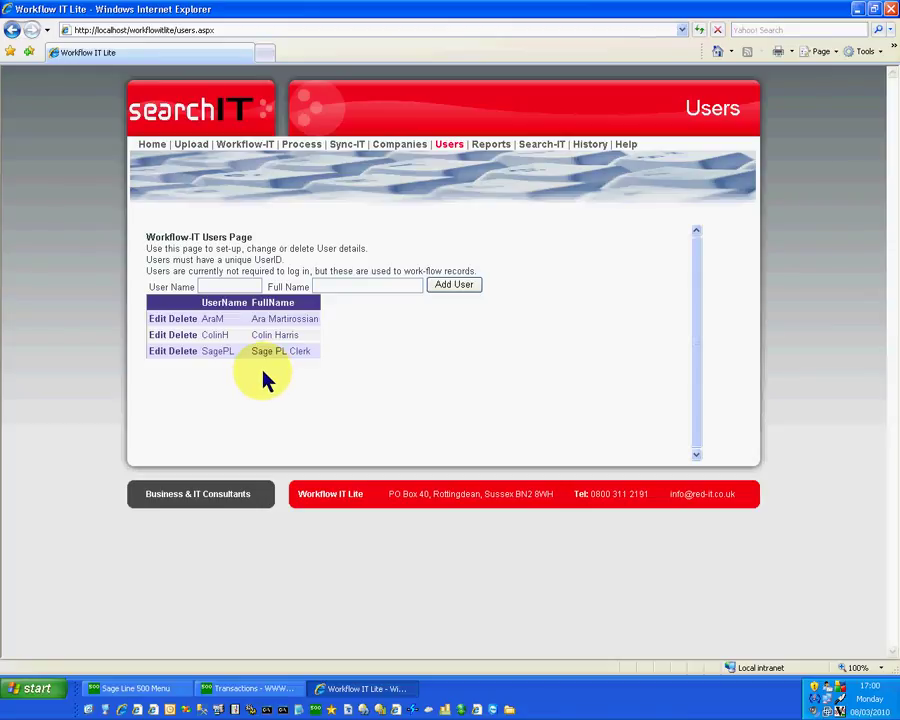
left_click(540, 146)
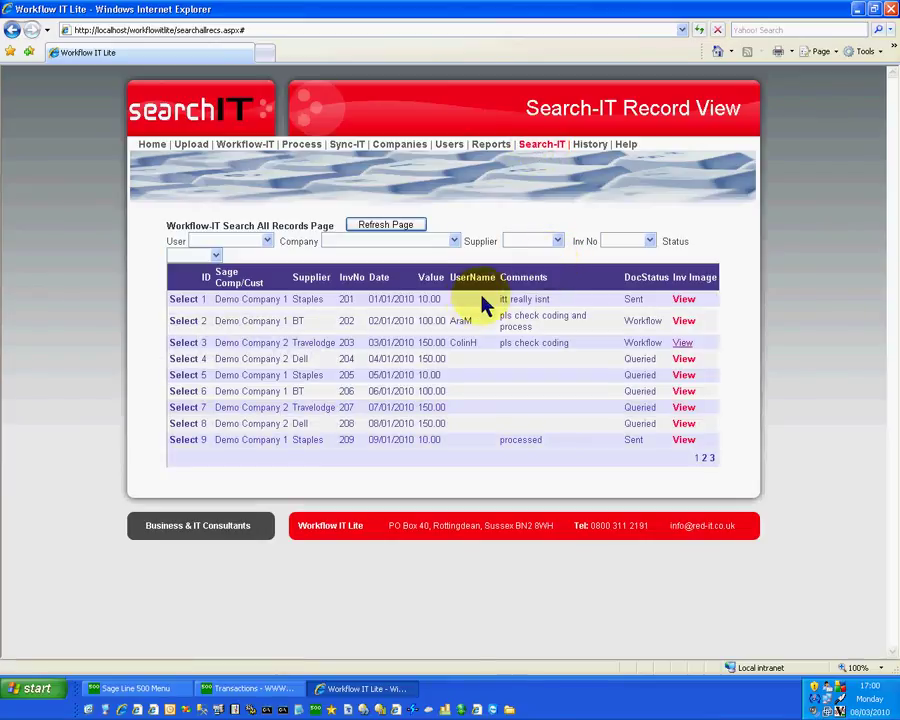
Filter the Search-IT records to supplier BT, then clear the supplier filter
left_click(557, 241)
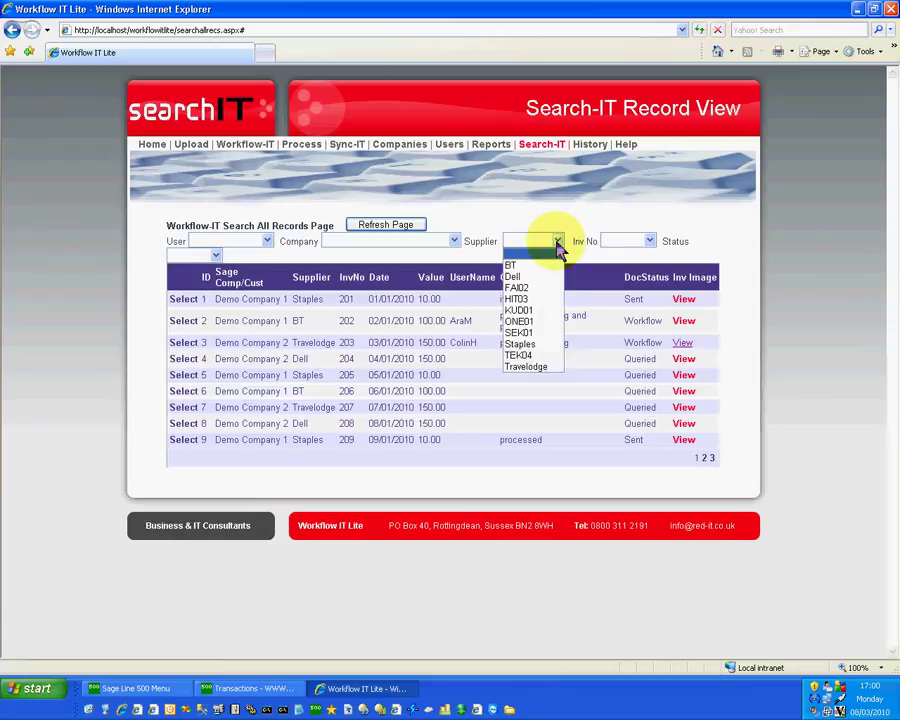
left_click(510, 268)
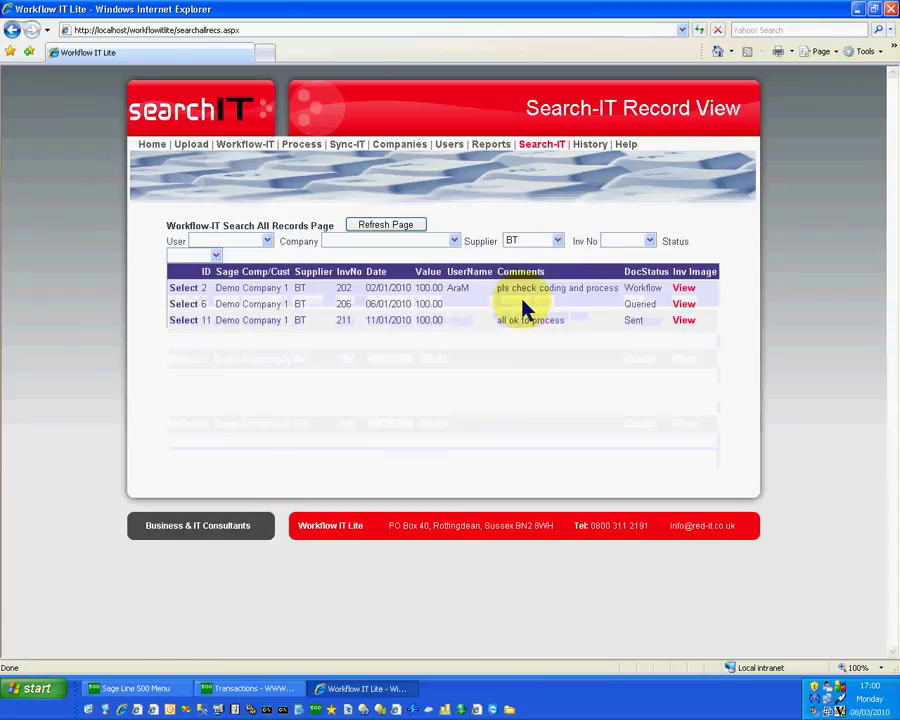
left_click(558, 241)
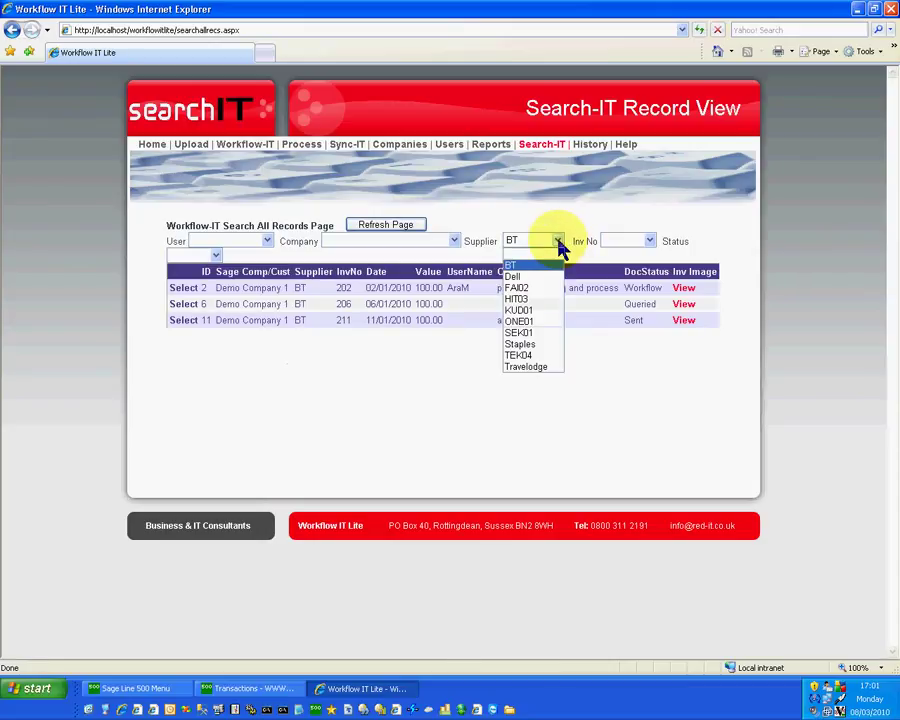
left_click(560, 248)
left_click(558, 243)
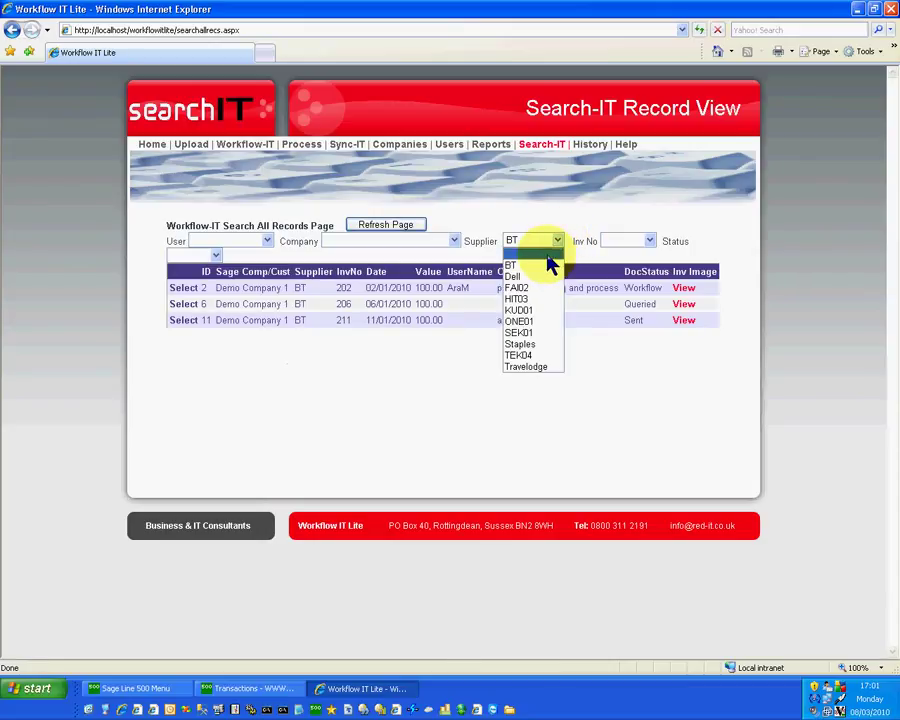
left_click(552, 262)
Filter to invoice 201, then clear the invoice-number filter back to all records
left_click(648, 240)
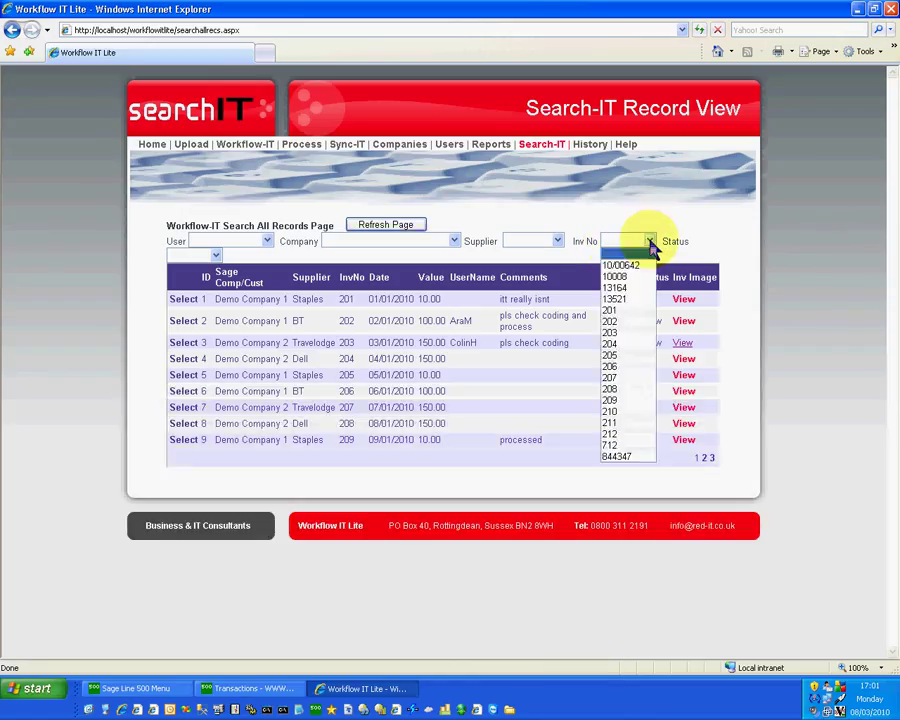
left_click(628, 311)
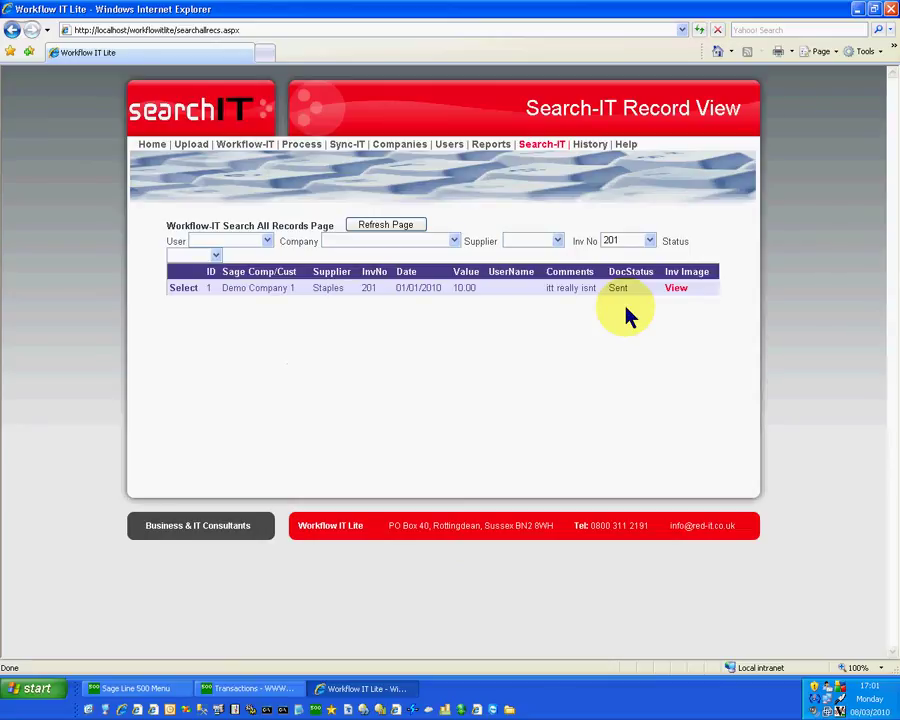
left_click(648, 240)
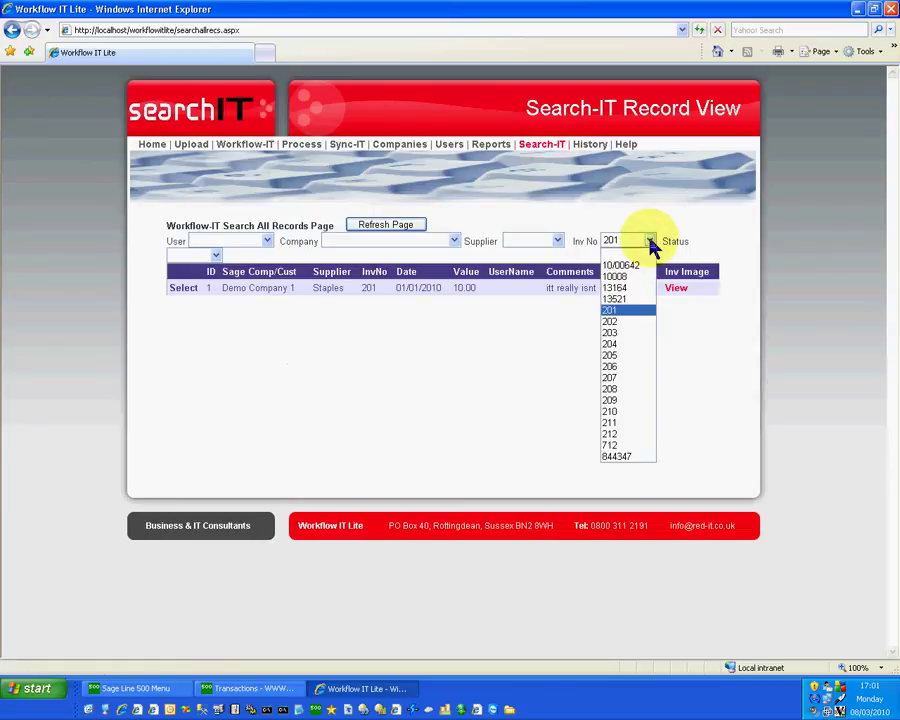
left_click(640, 258)
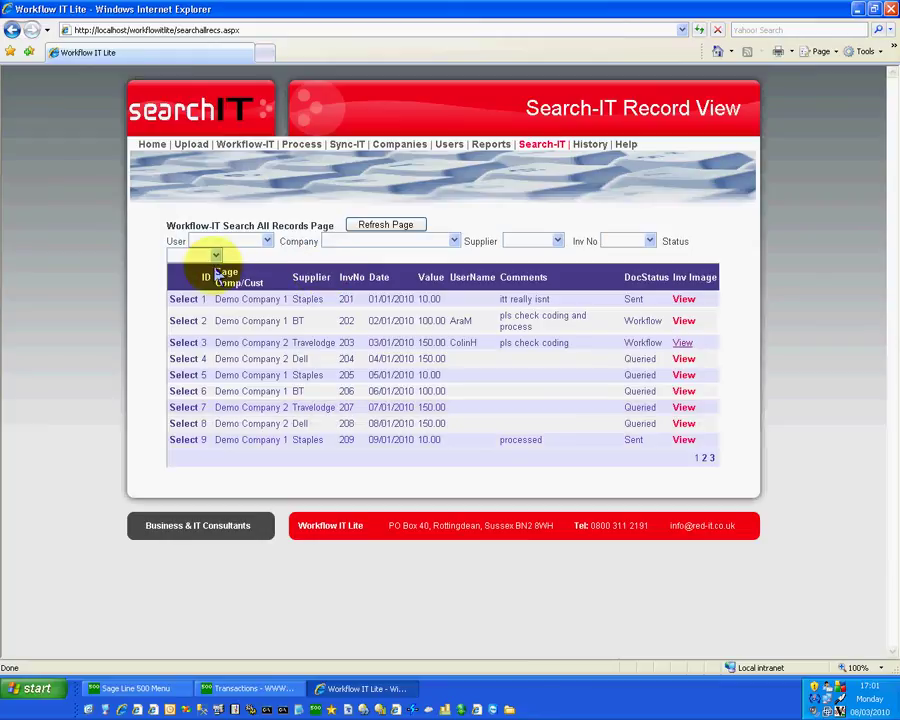
left_click(215, 256)
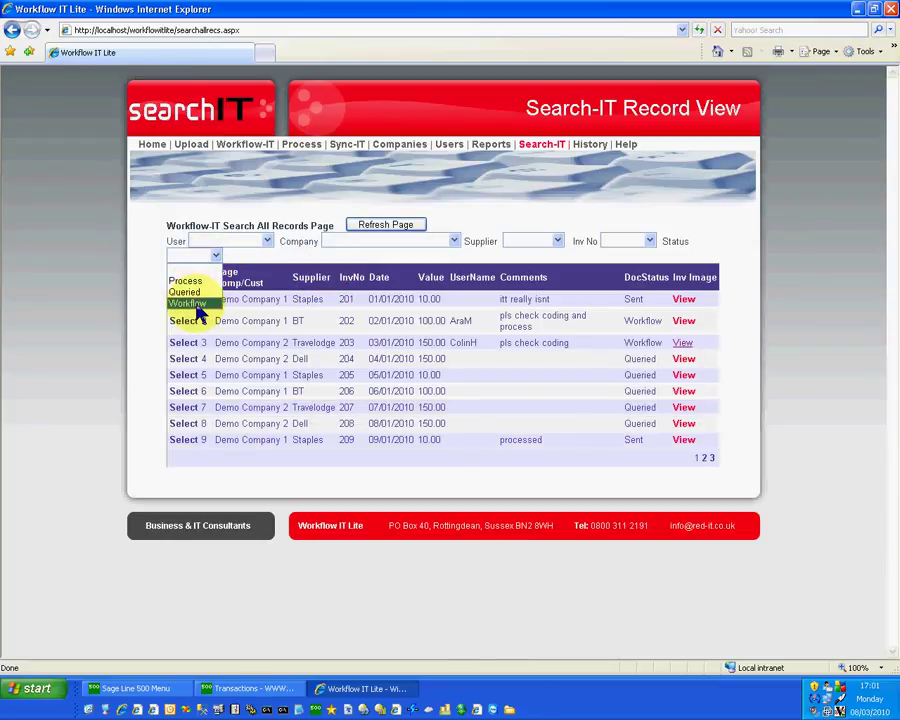
Sort records by DocStatus and UserName both ways, then by Supplier, then back to ID
left_click(697, 263)
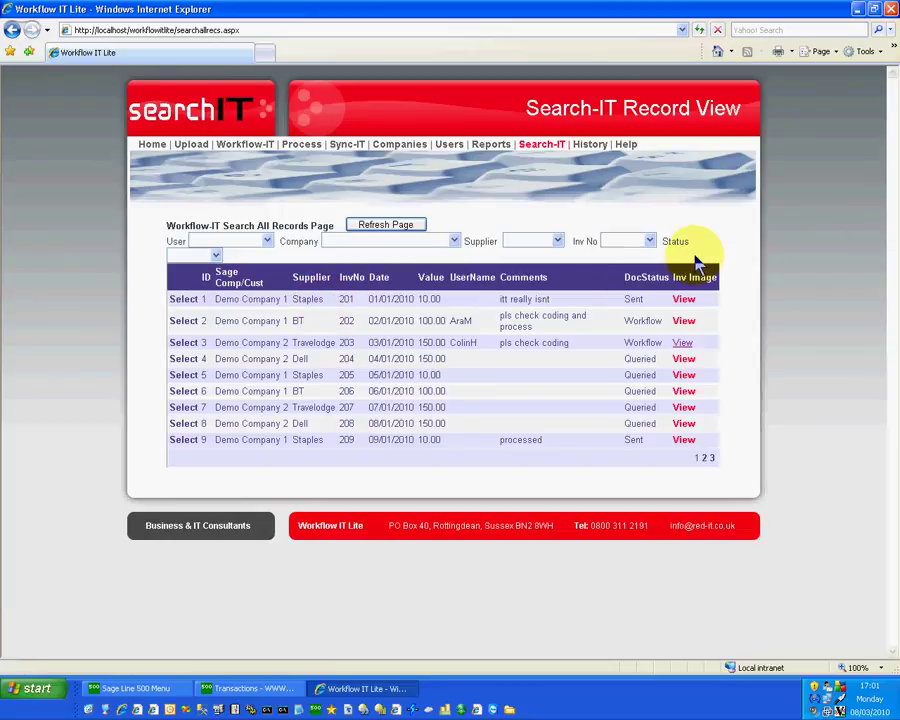
left_click(637, 280)
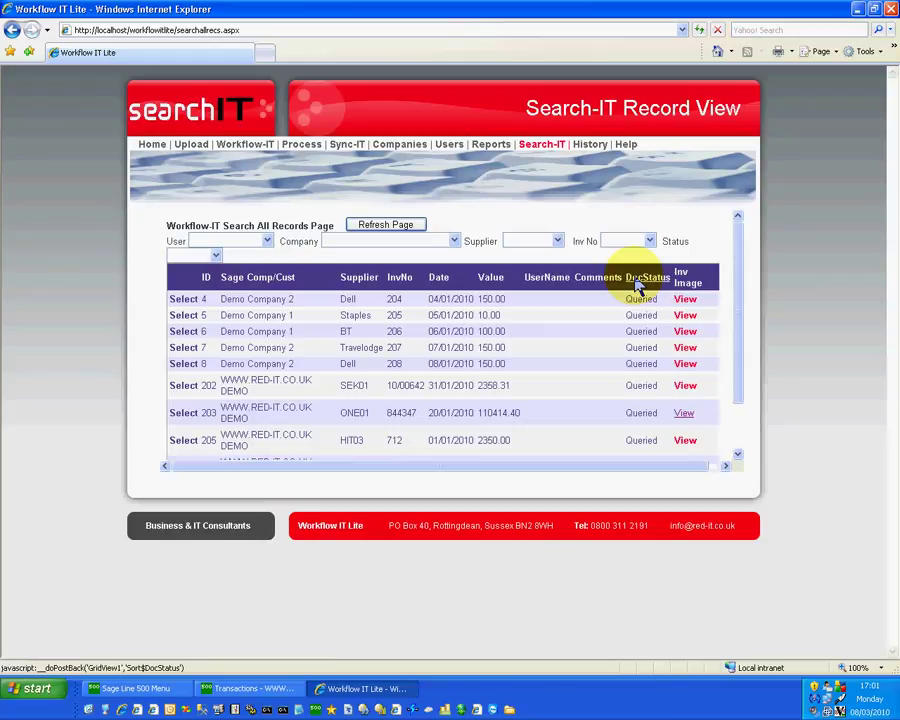
left_click(637, 280)
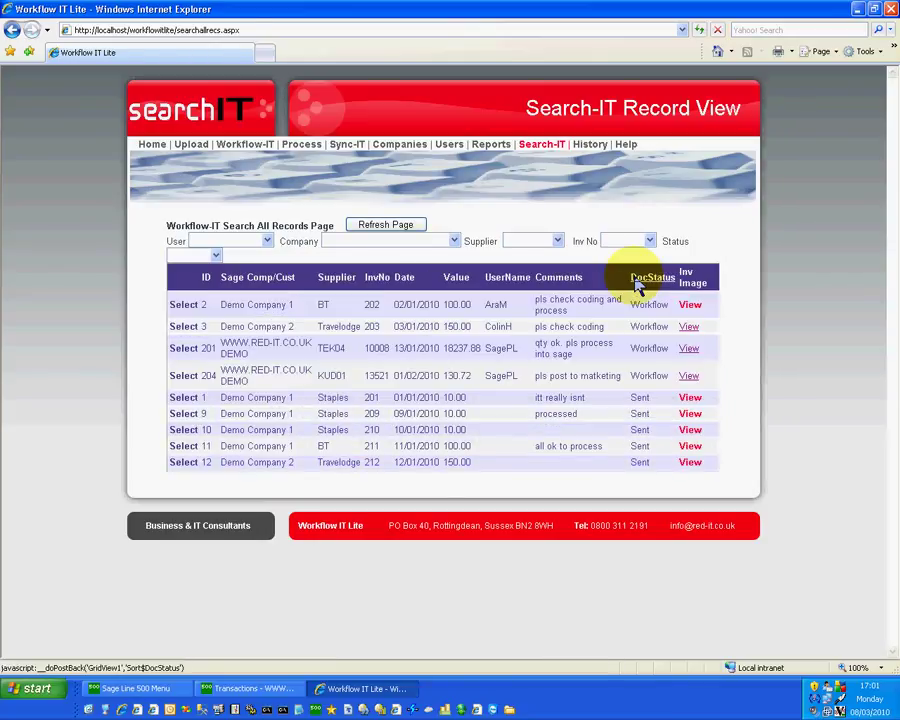
left_click(508, 280)
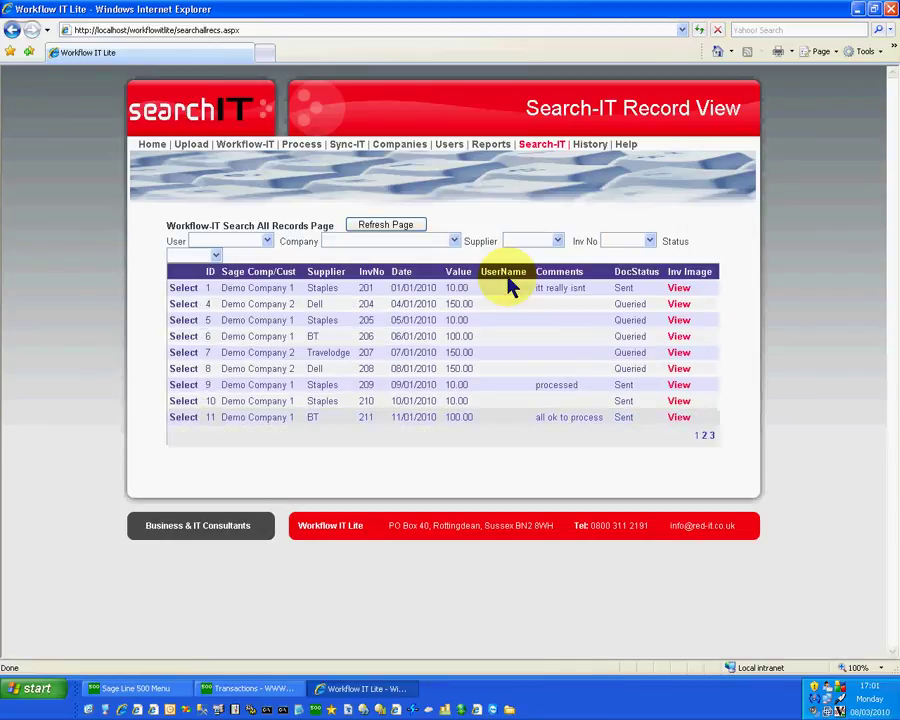
left_click(508, 280)
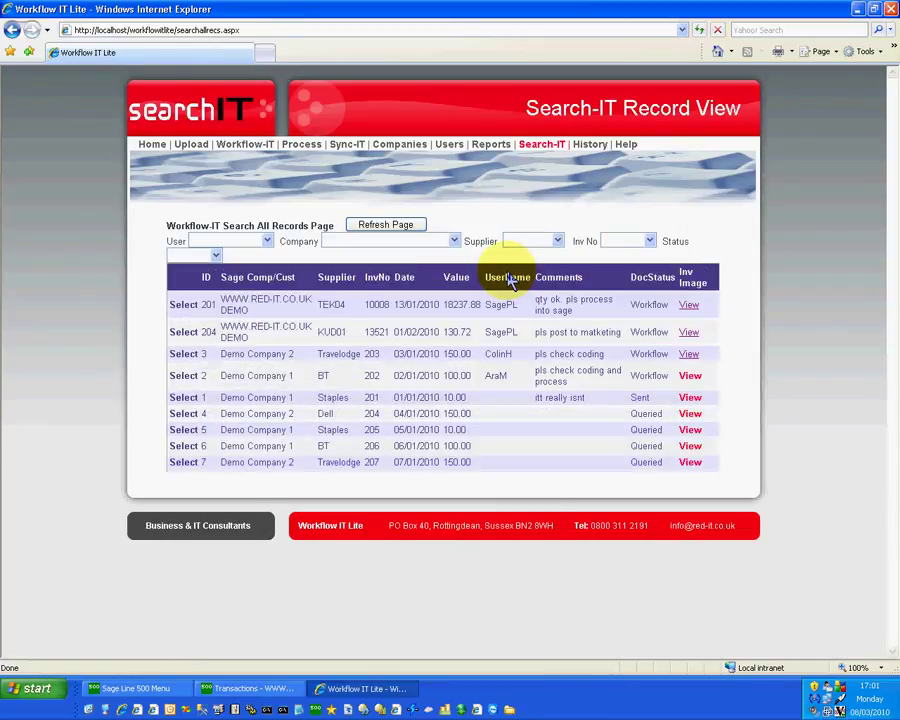
left_click(343, 284)
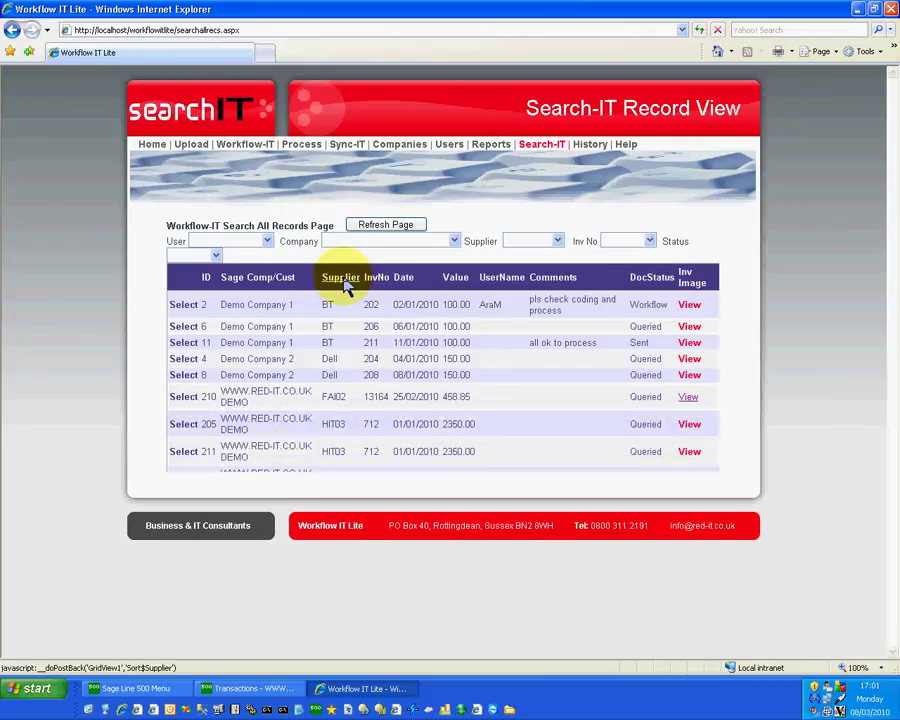
left_click(205, 286)
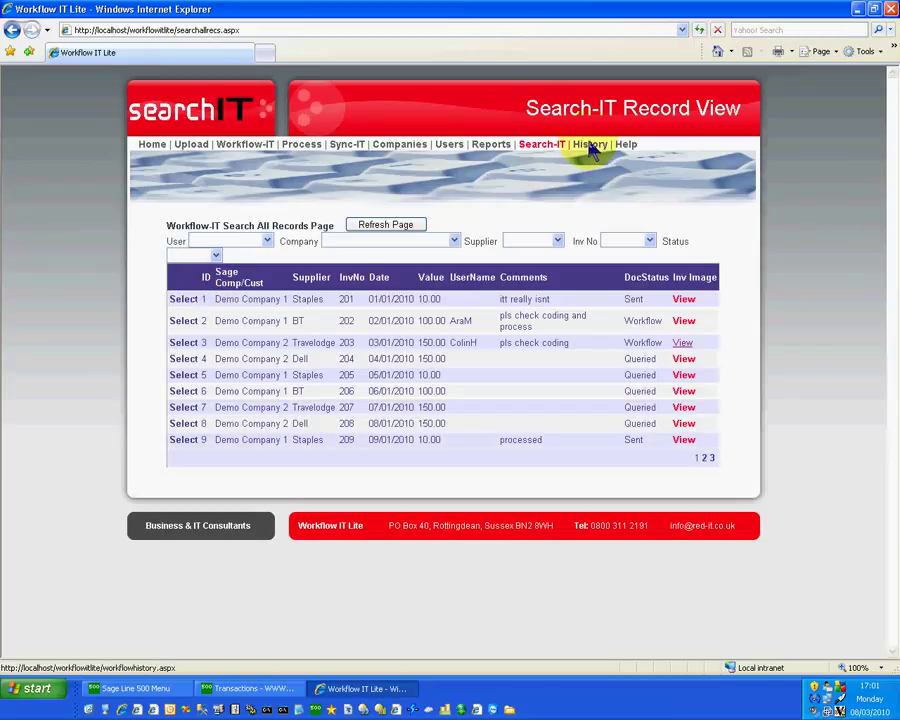
left_click(590, 145)
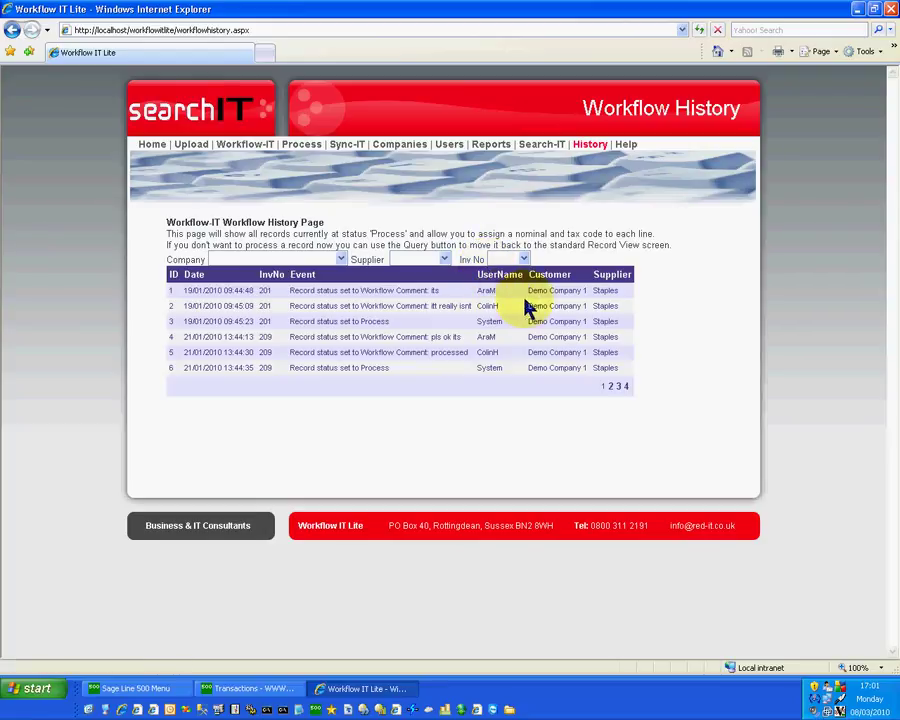
Sort the workflow history by InvNo, filter it to invoice 10008, then go to Help
left_click(264, 279)
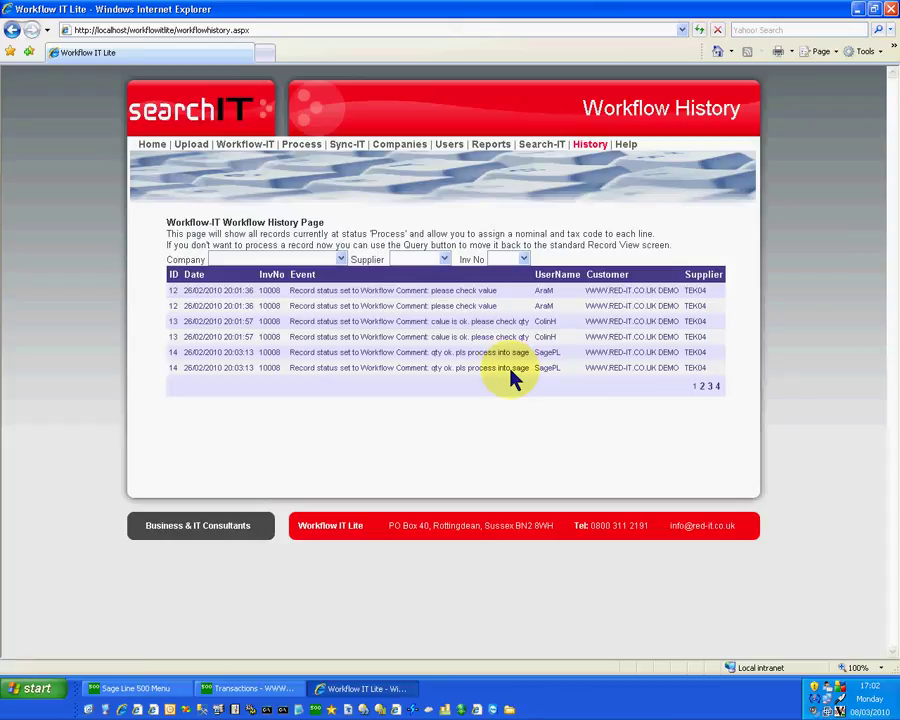
left_click(523, 259)
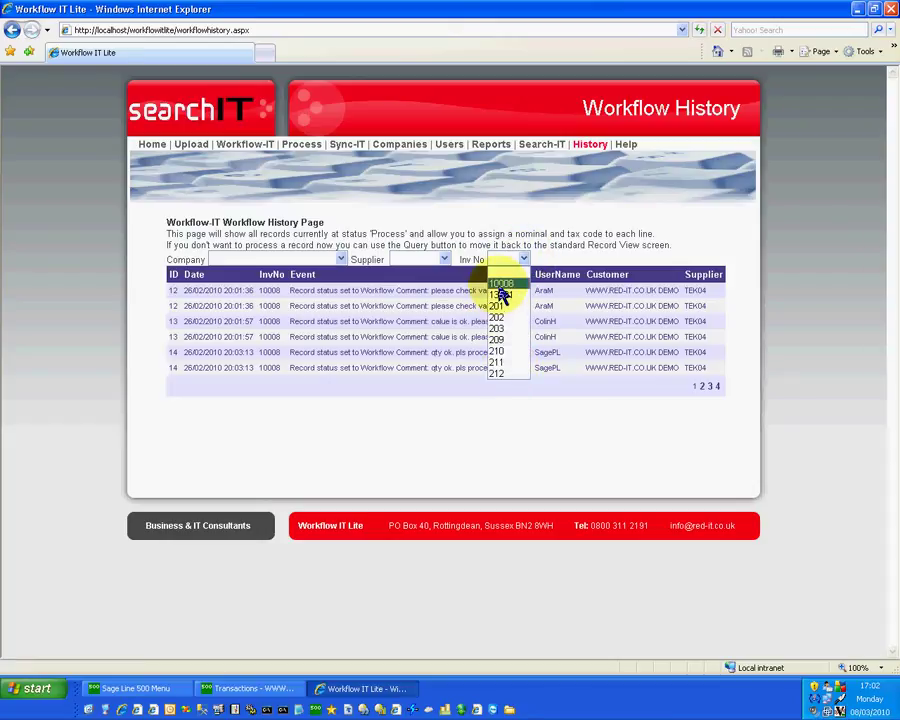
left_click(500, 285)
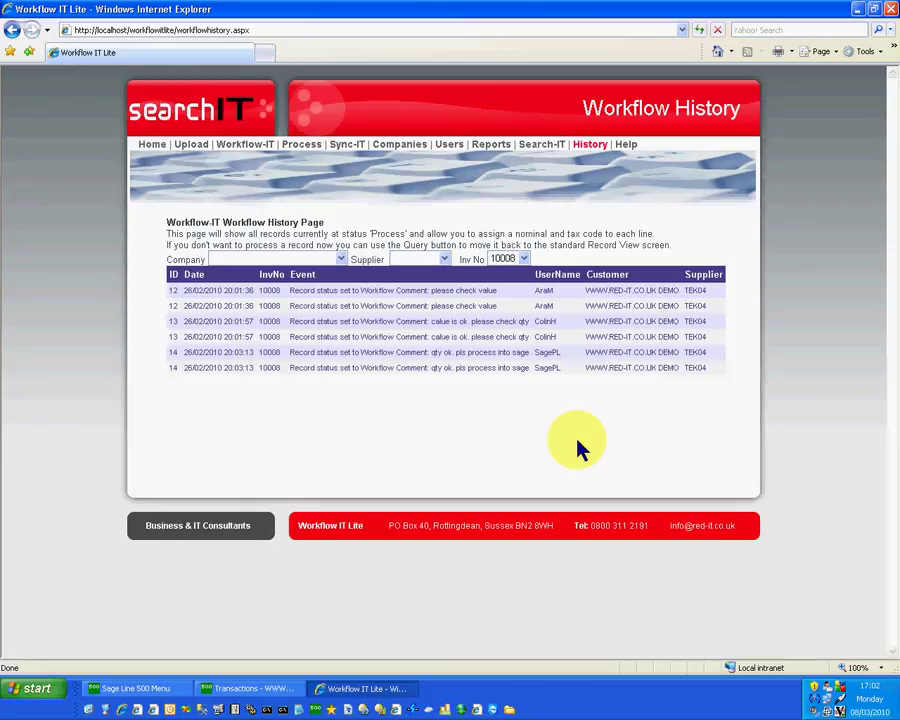
left_click(628, 146)
Page through the v10.01 help text to the record status explanations, then return to the top
left_click(739, 406)
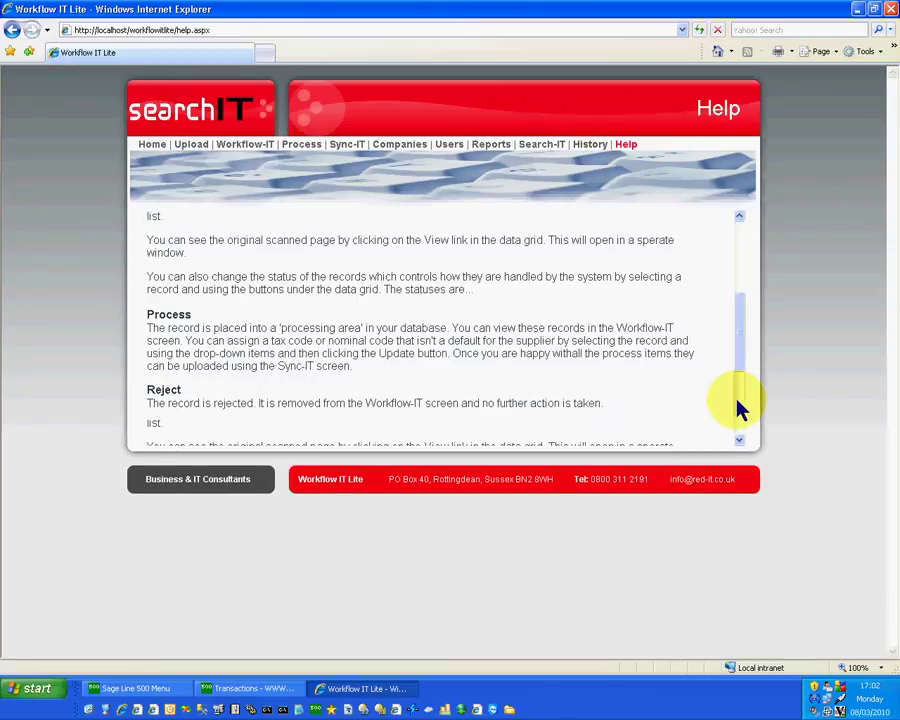
left_click(739, 410)
left_click_drag(741, 420, 729, 267)
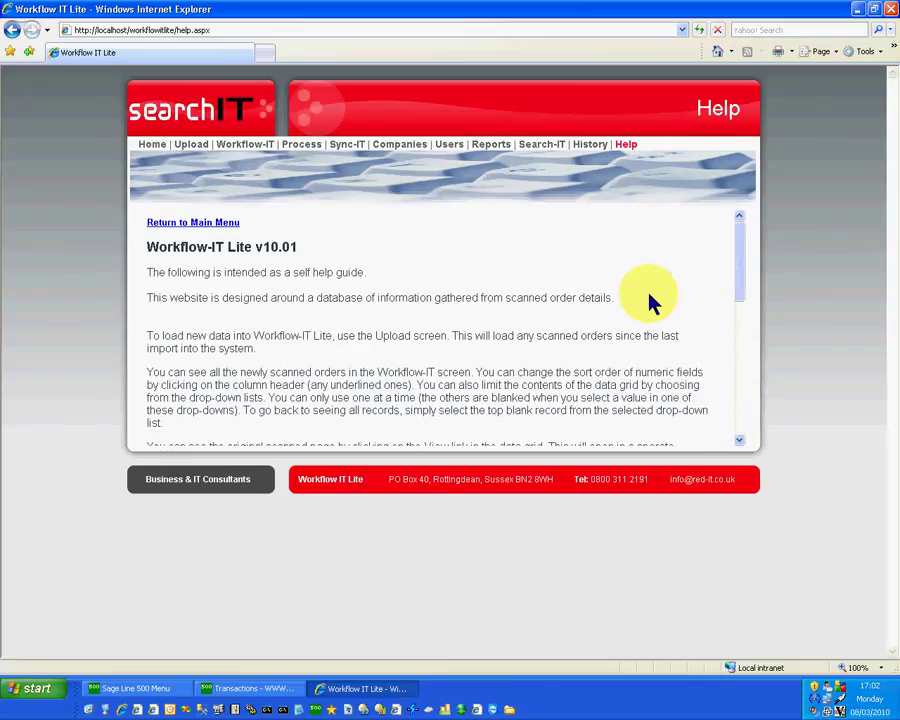